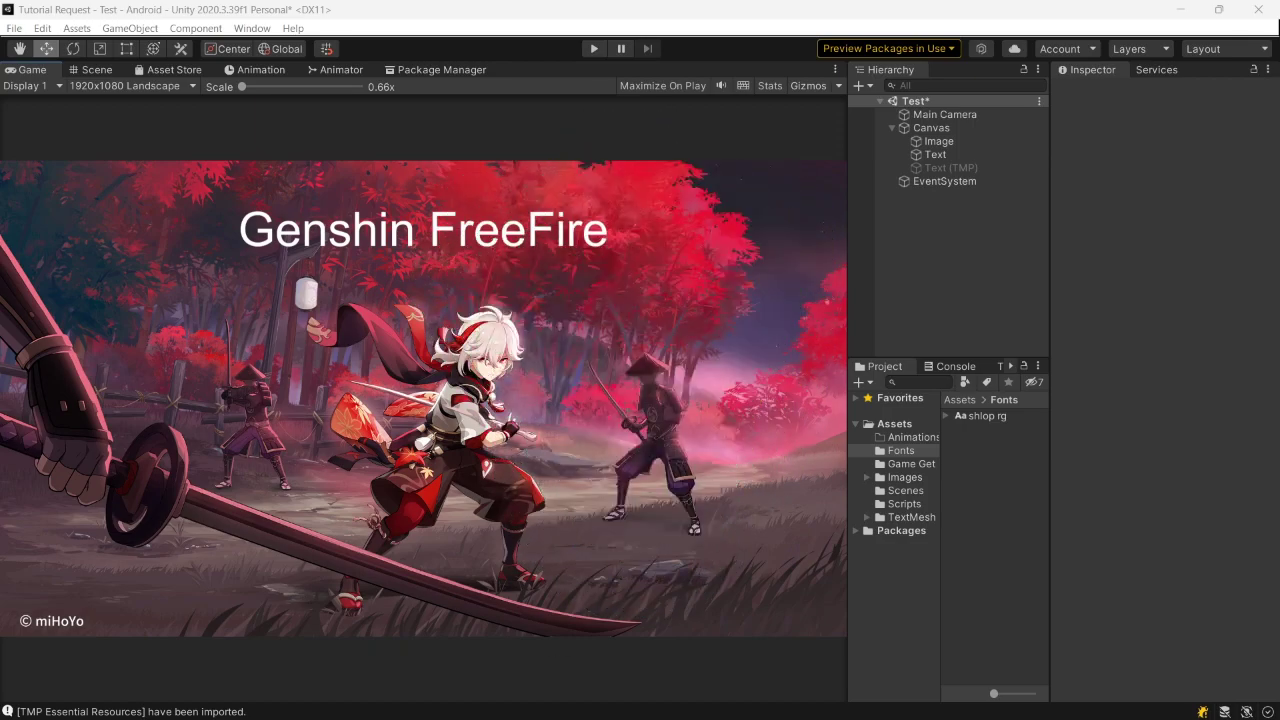
Open the downloaded shlop font folder in File Explorer and go up to #Font.
left_click(695, 700)
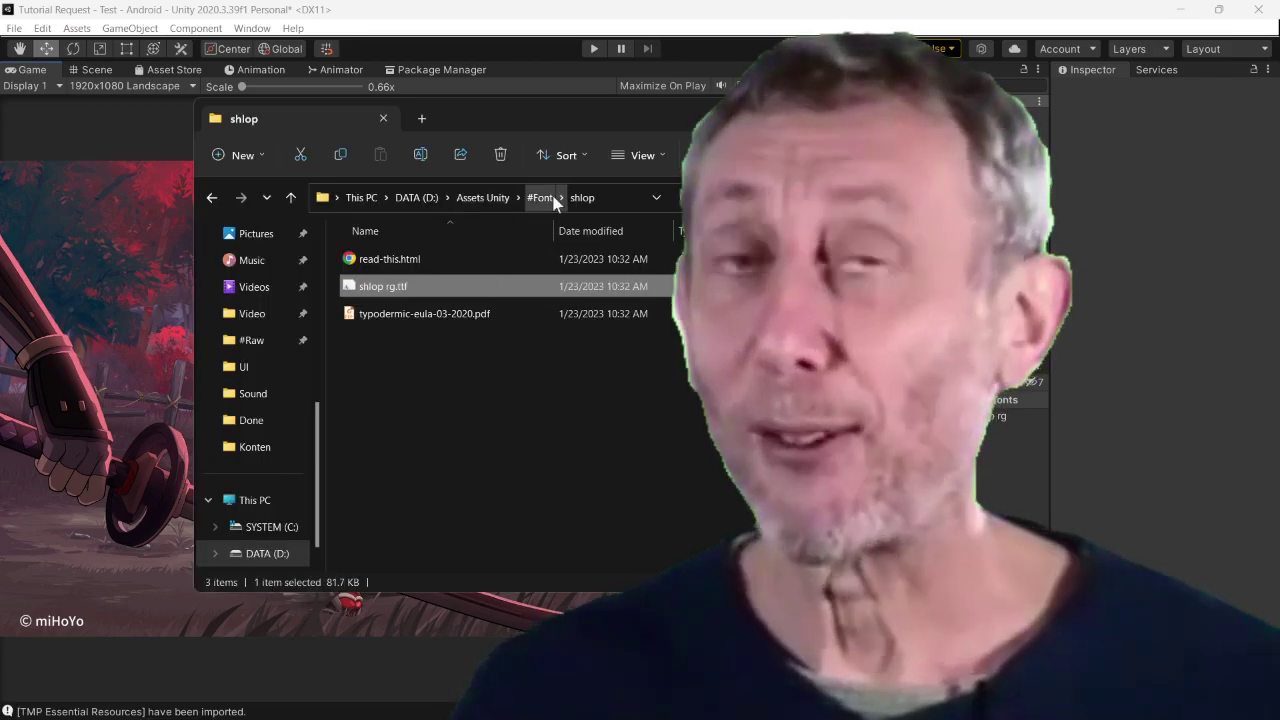
left_click(539, 197)
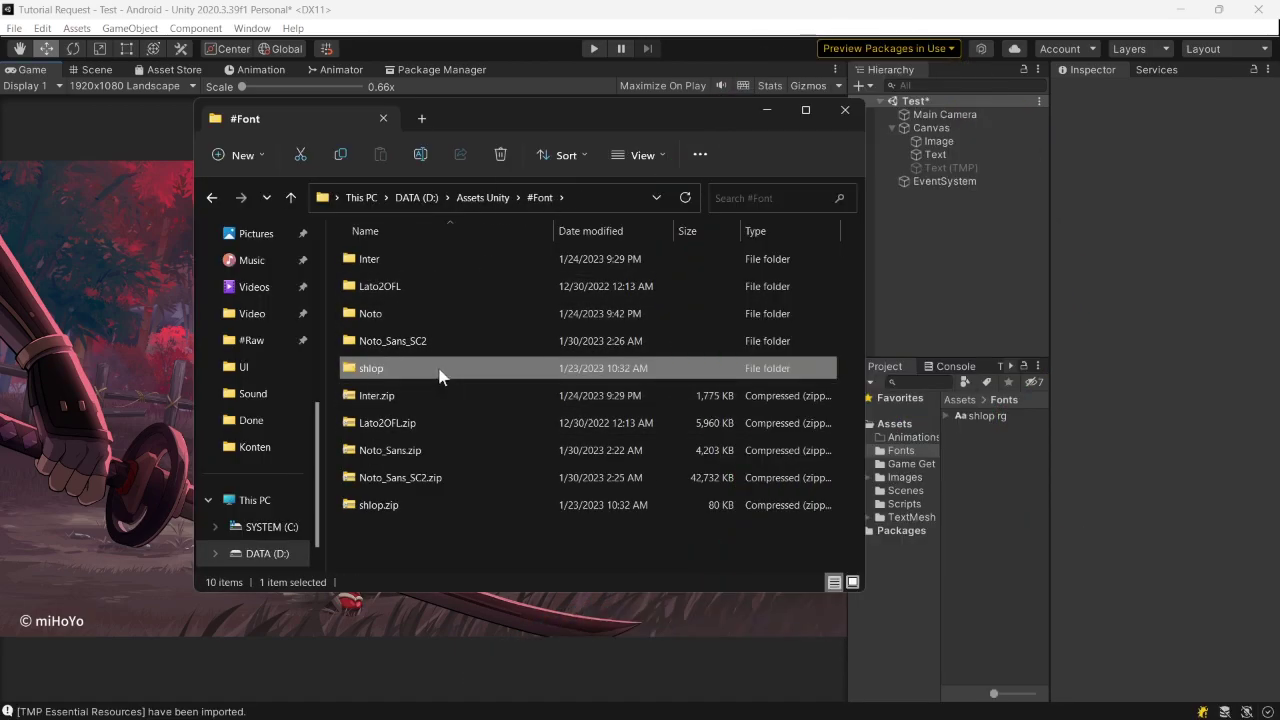
Search 'dafont' in Chrome, open the DaFont site and scroll through its font list.
mouse_move(638, 708)
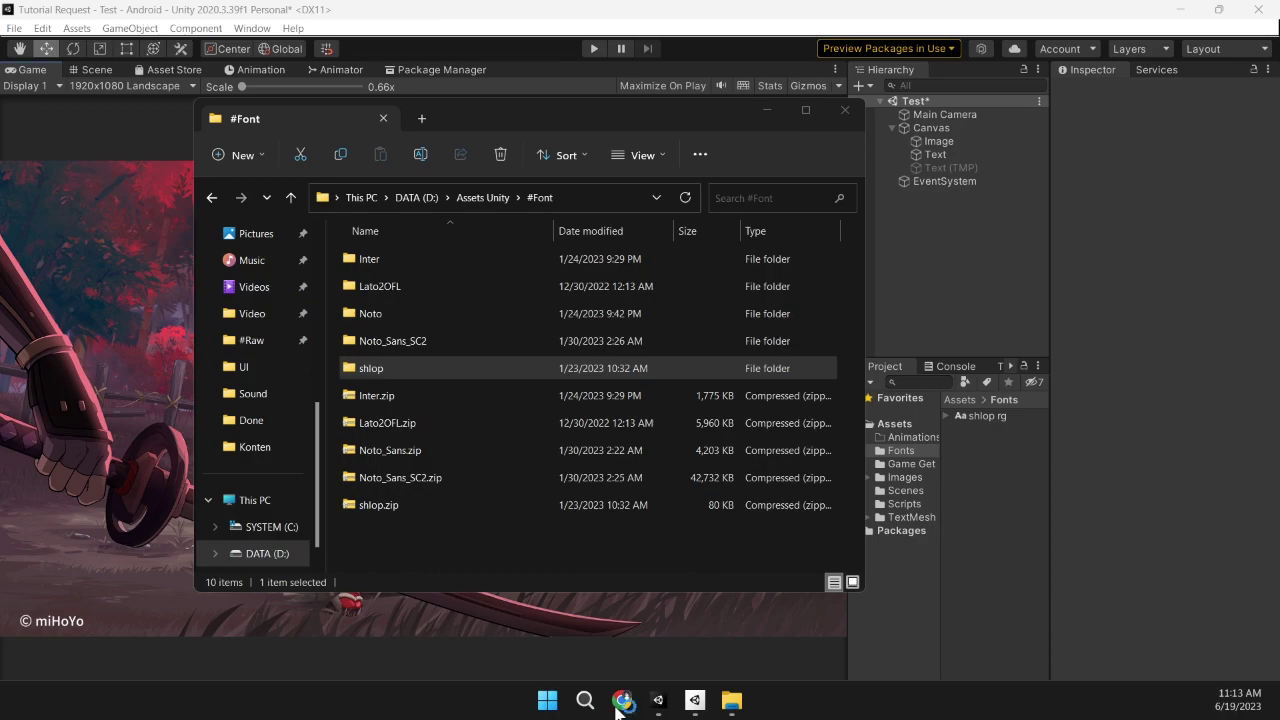
key("alt+Tab")
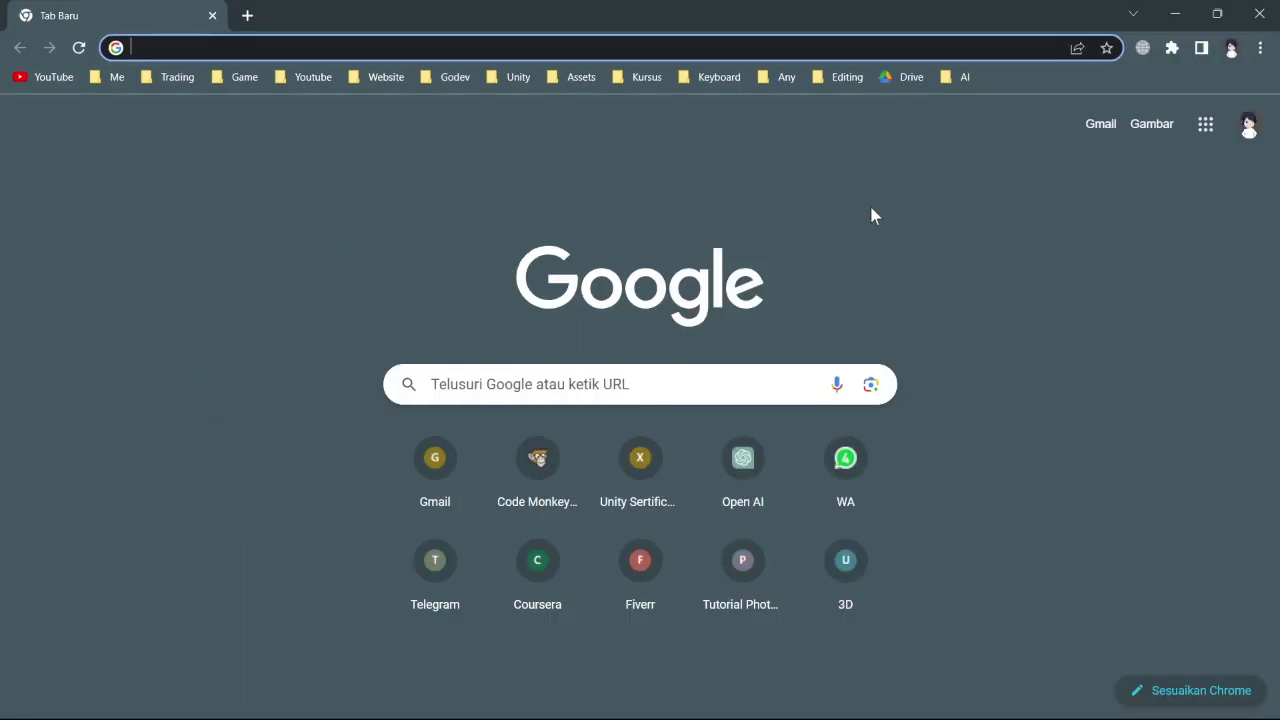
type("dafont")
key("Return")
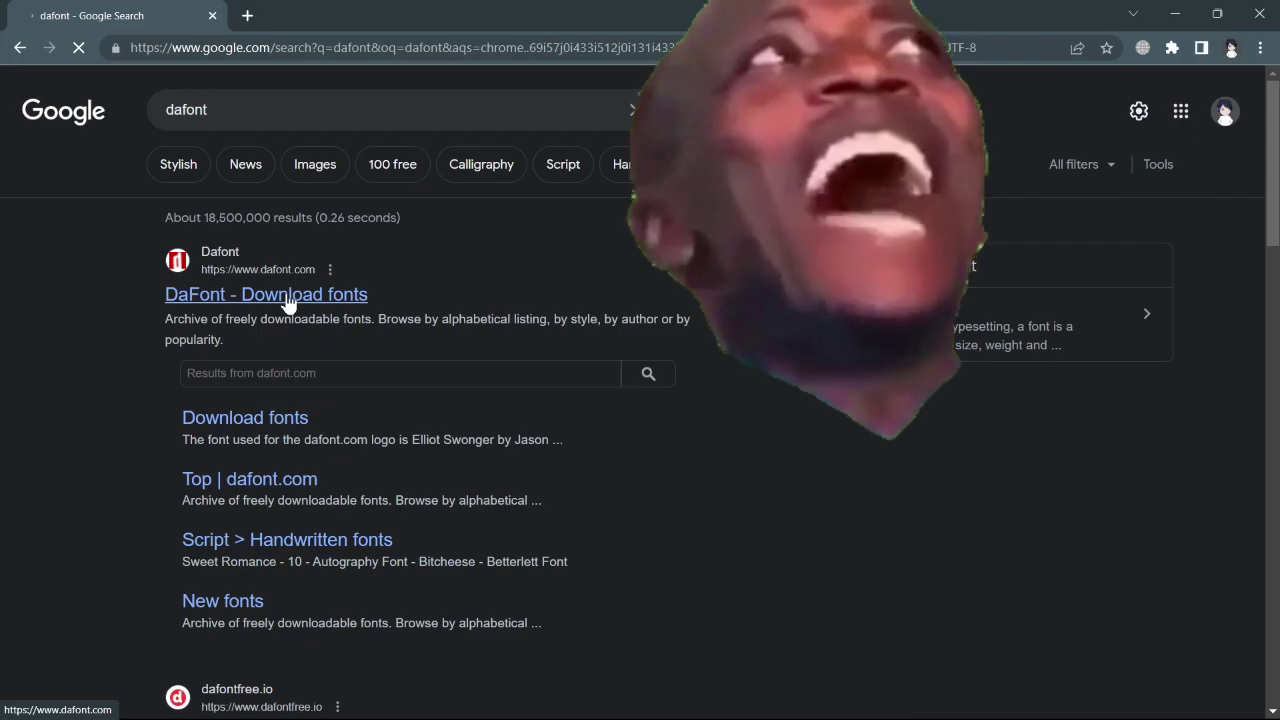
left_click(288, 303)
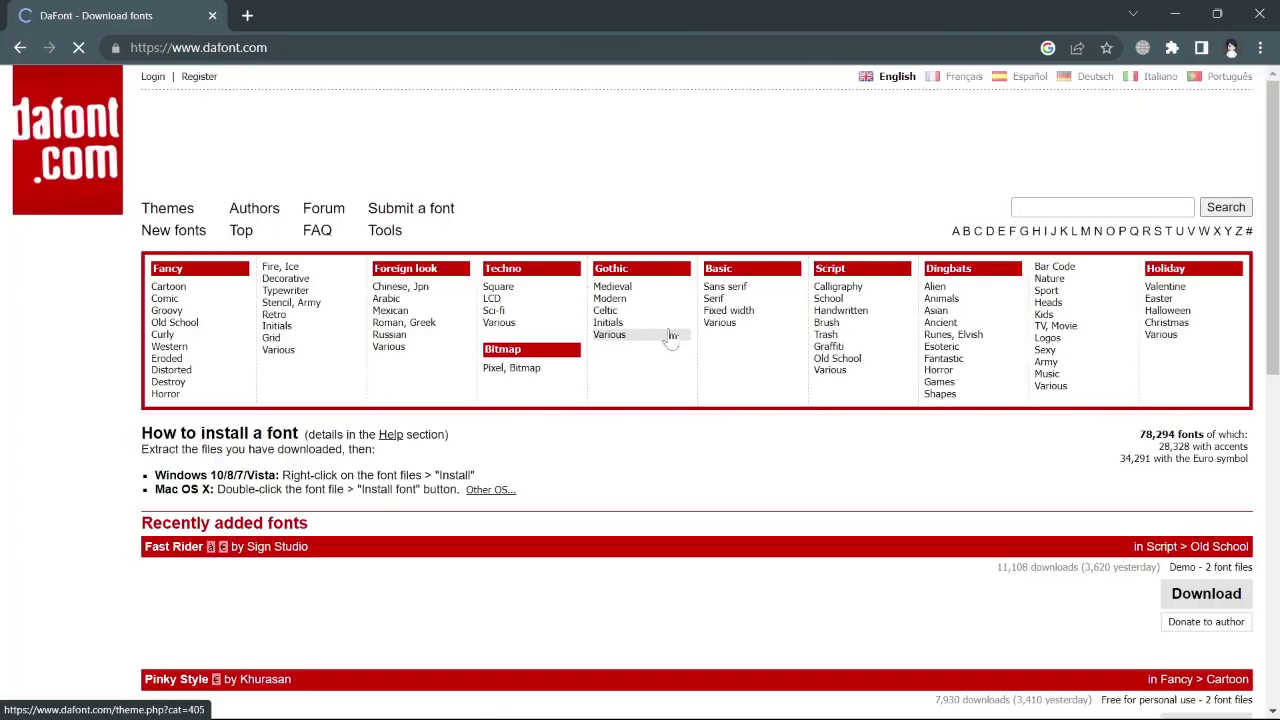
scroll(666, 335, "down", 3)
scroll(345, 444, "down", 2)
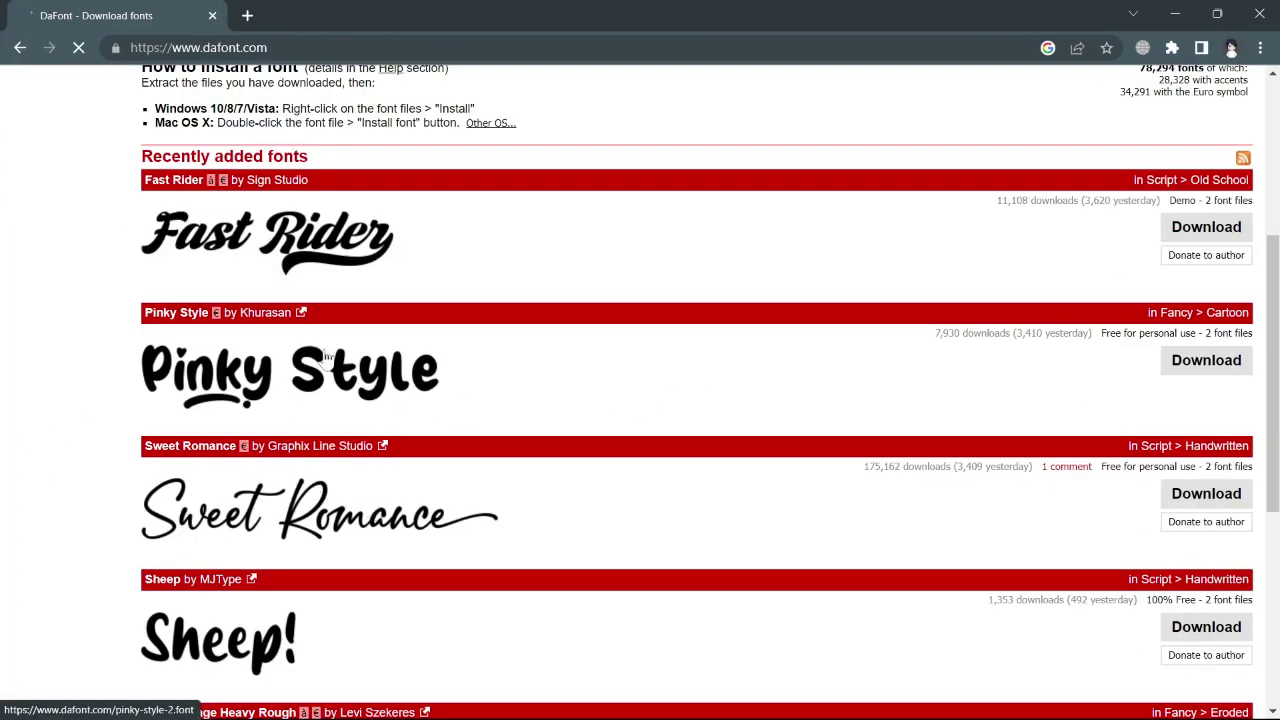
scroll(470, 377, "down", 4)
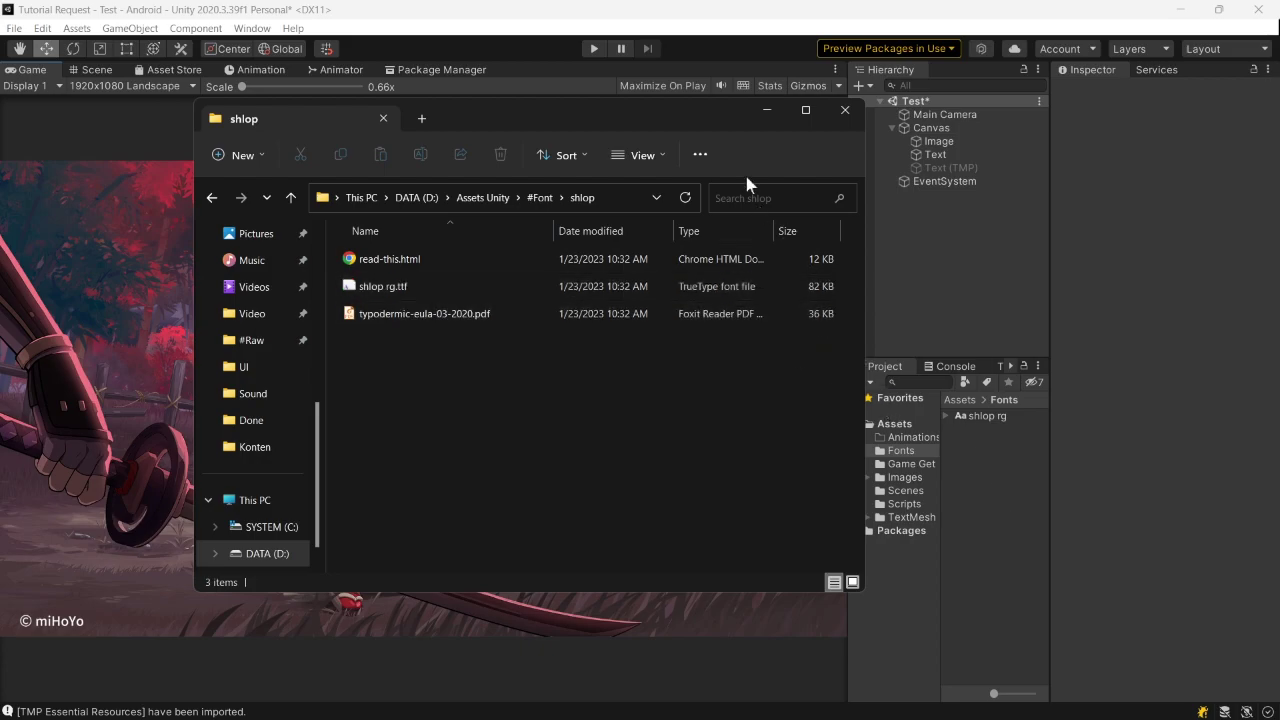
Close File Explorer and inspect the imported shlop rg font's import settings in Unity.
left_click(840, 119)
left_click(973, 415)
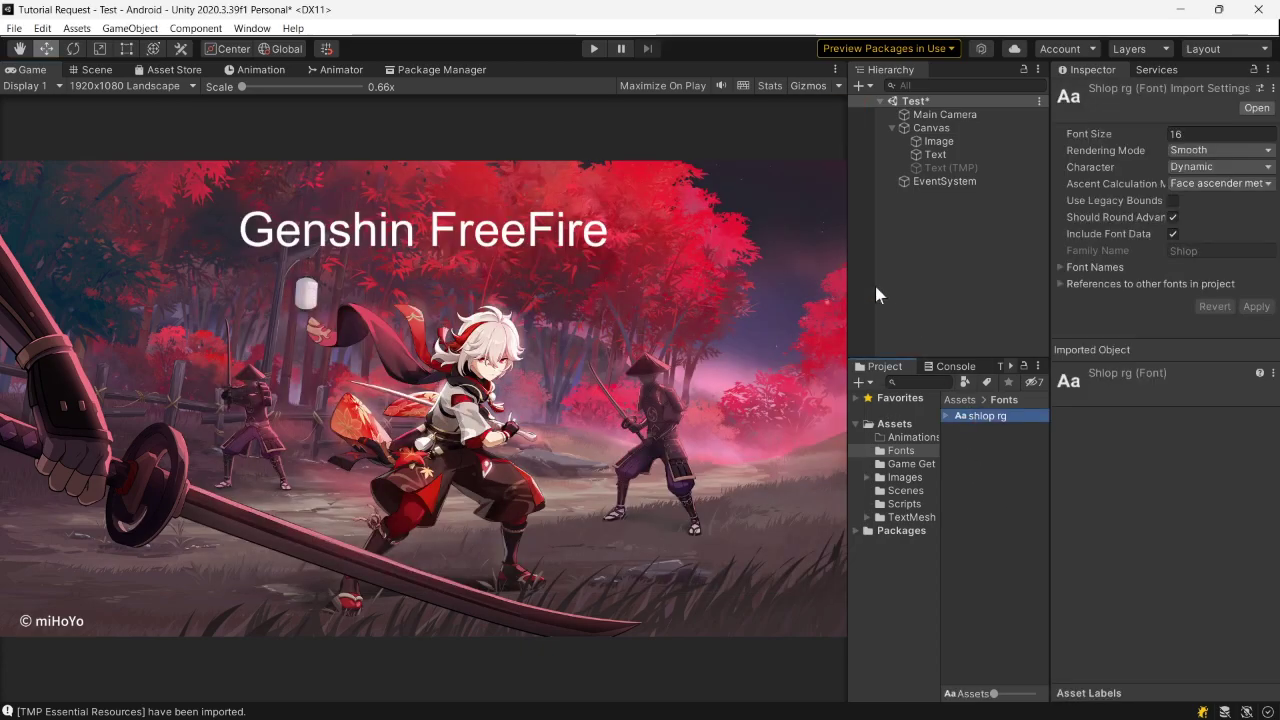
left_click_drag(843, 268, 708, 270)
left_click(845, 458)
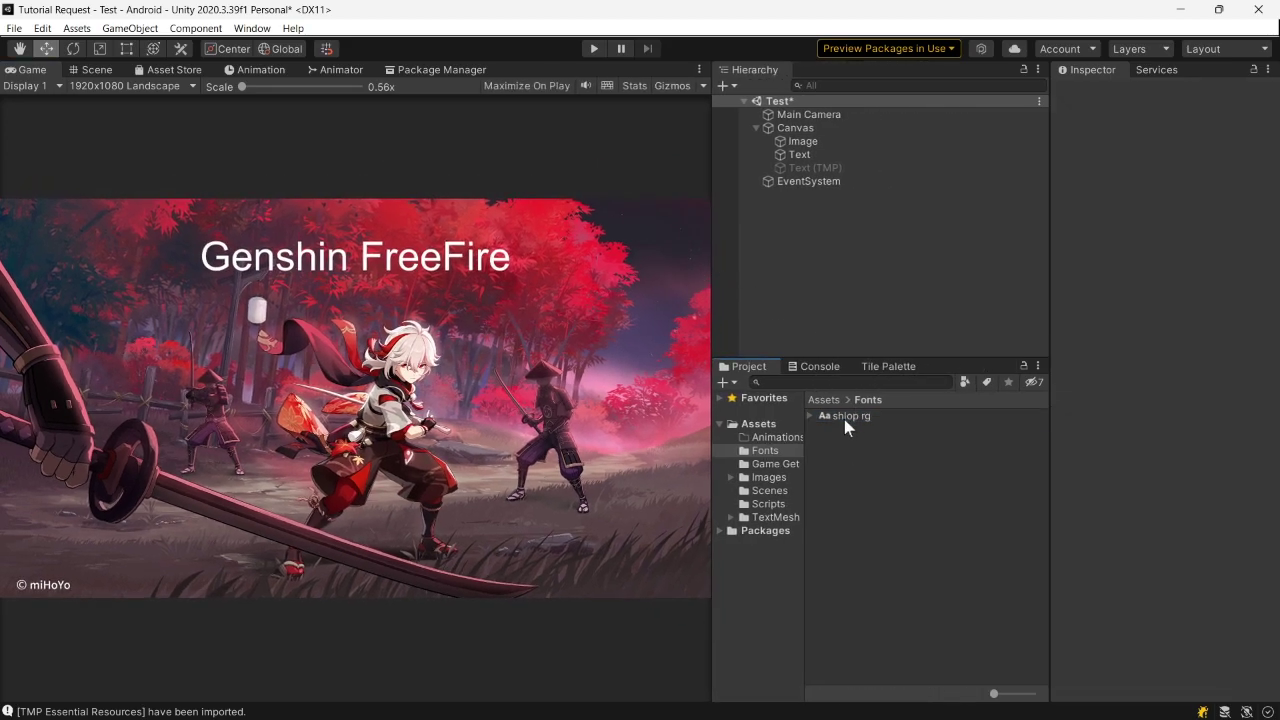
left_click(845, 418)
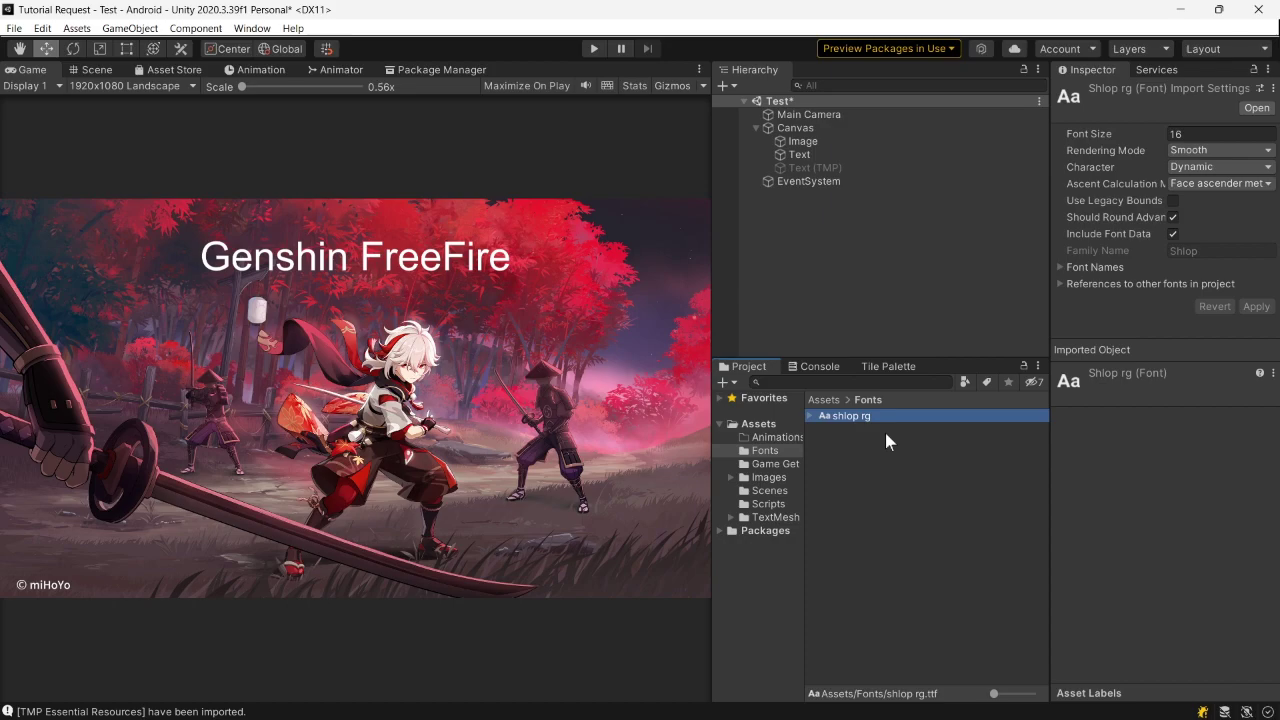
Select the Text title object and resize the Game, Hierarchy and Inspector panels.
left_click(809, 156)
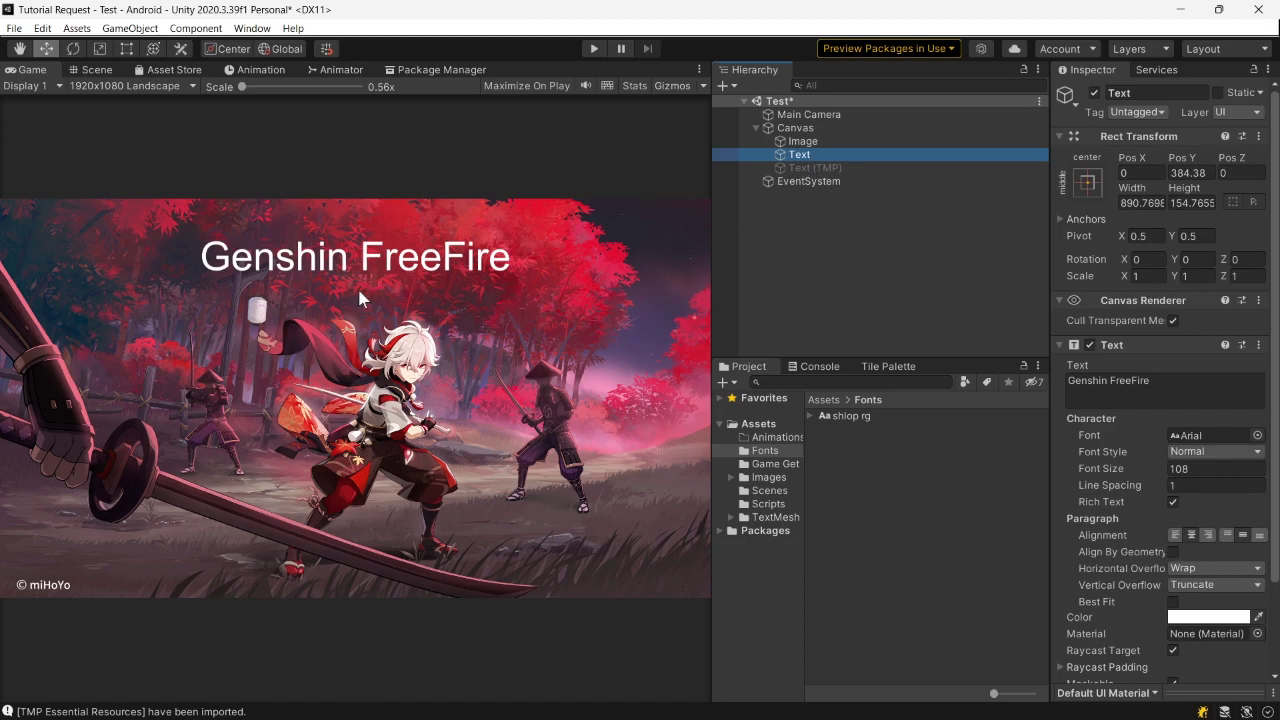
left_click_drag(800, 141, 810, 153)
left_click_drag(713, 222, 588, 225)
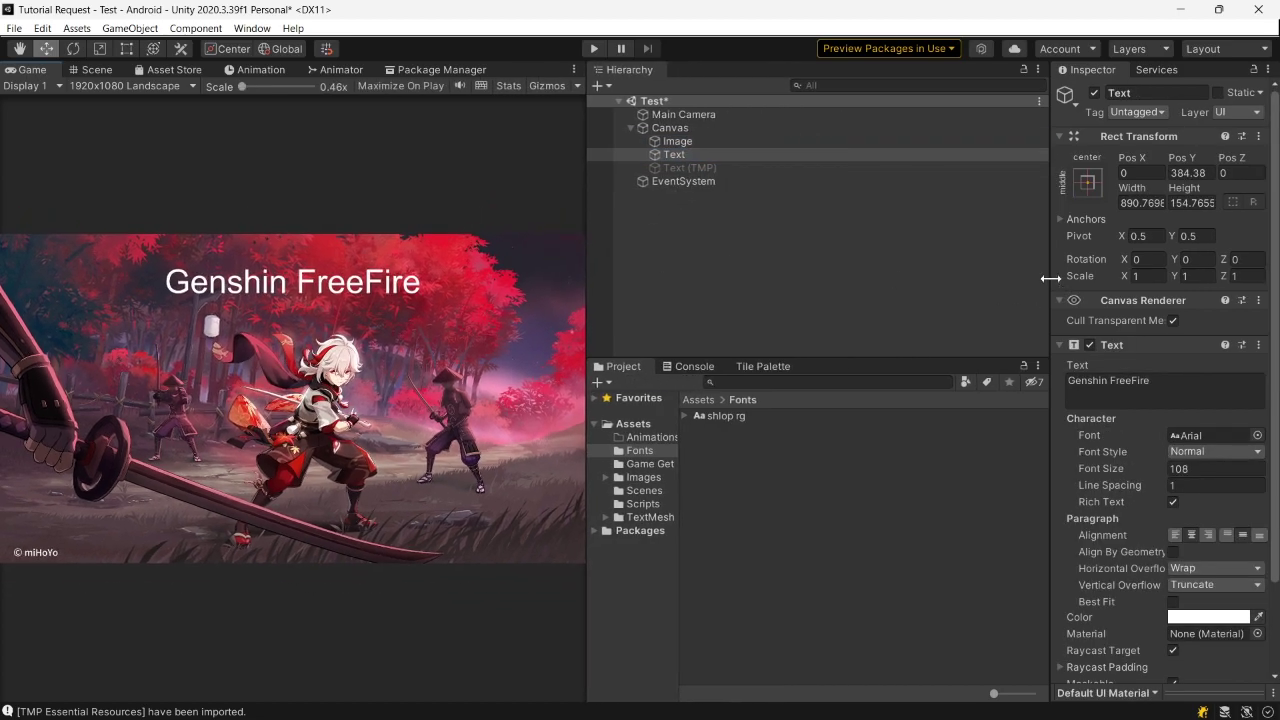
left_click_drag(1050, 280, 878, 278)
left_click_drag(584, 222, 741, 230)
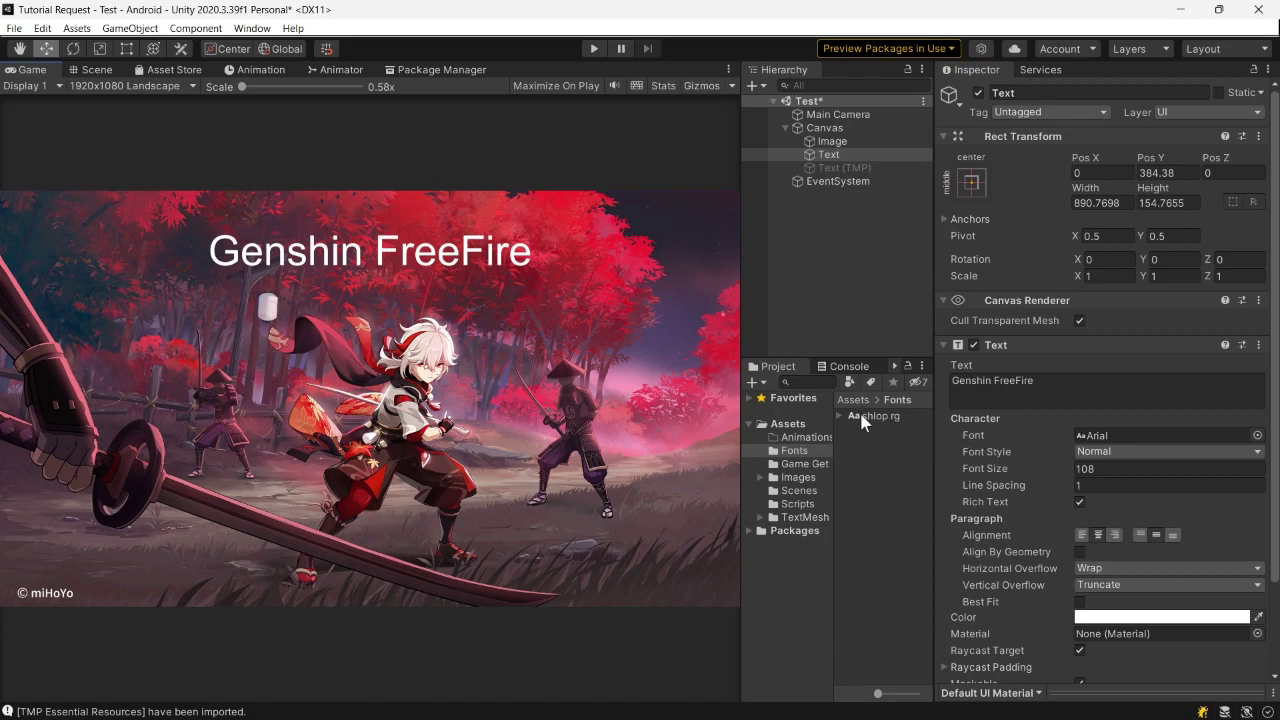
Set the Text component's Font to shlop rg, then deactivate the Text object.
left_click_drag(862, 420, 1111, 439)
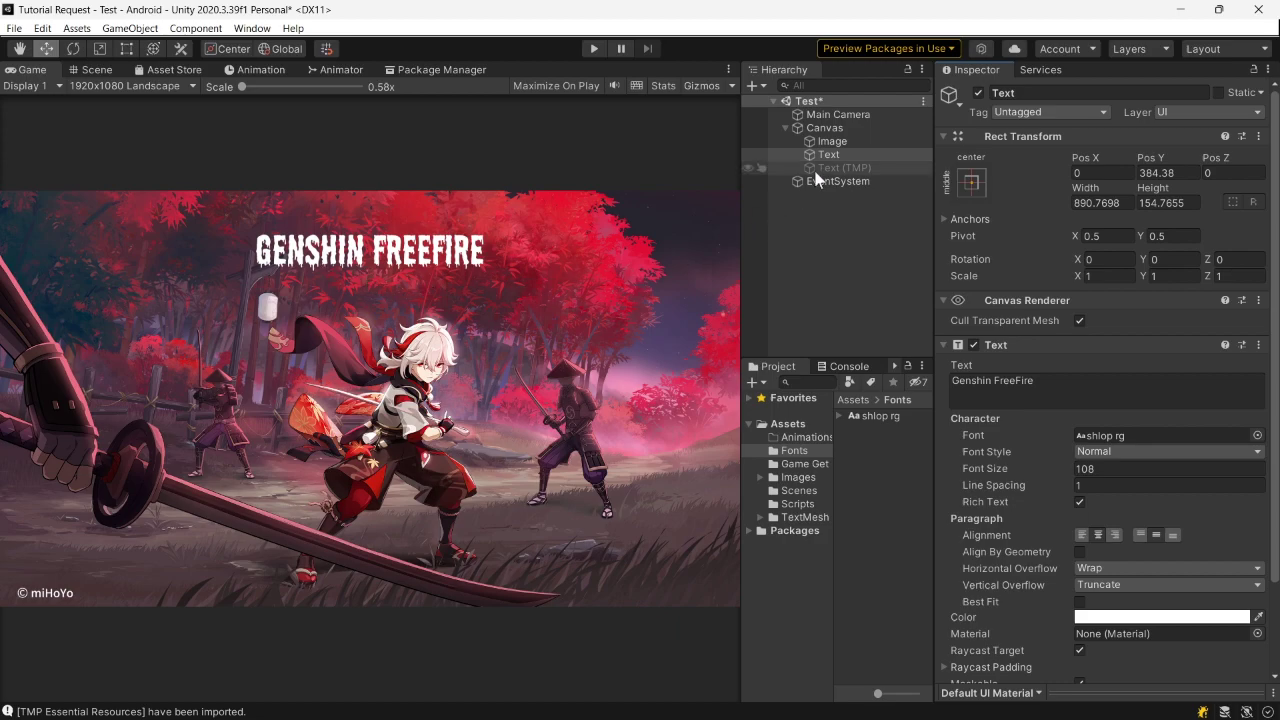
left_click(978, 92)
Enable Text (TMP), attempt shlop rg as its Font Asset, then select shlop rg.
left_click(864, 170)
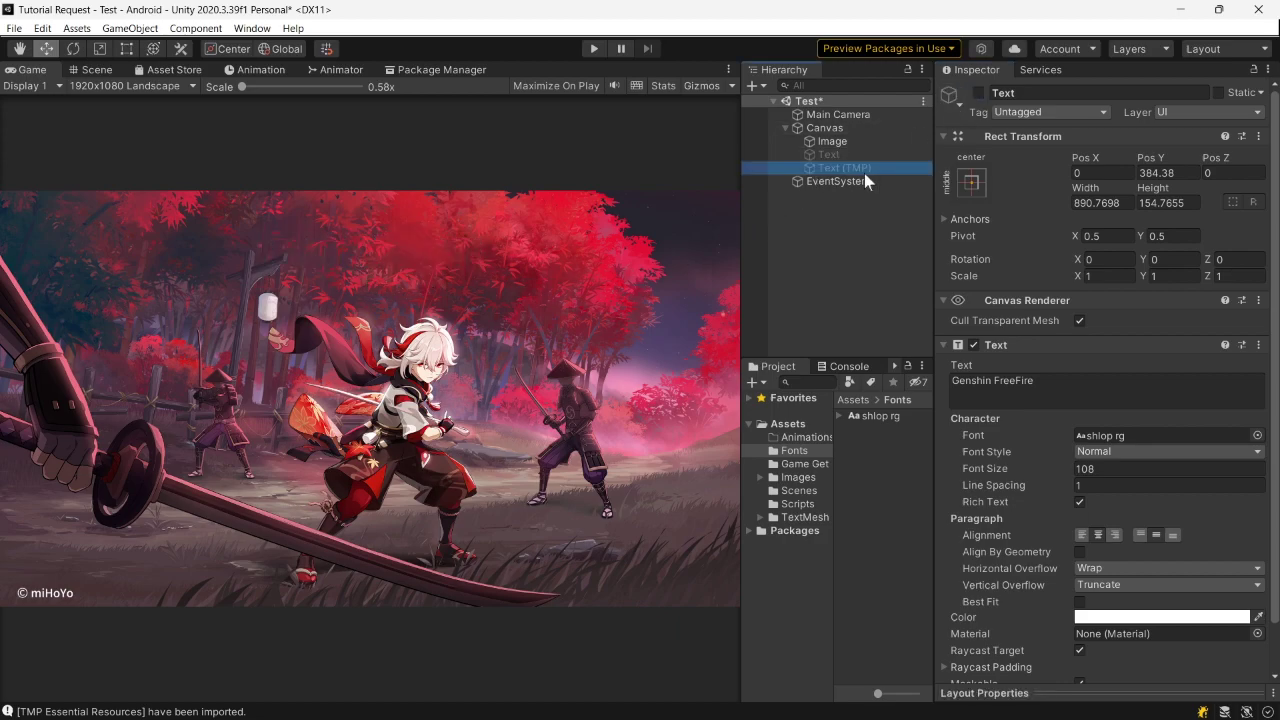
left_click(978, 92)
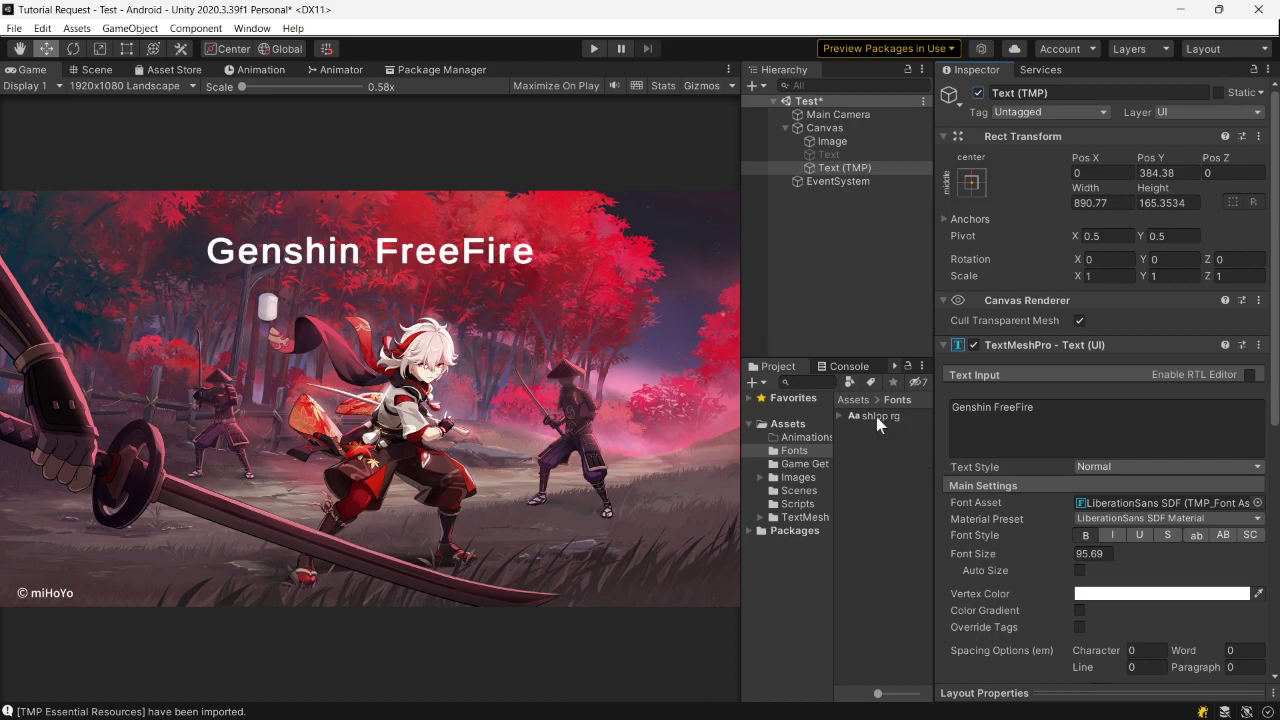
left_click_drag(876, 416, 1100, 505)
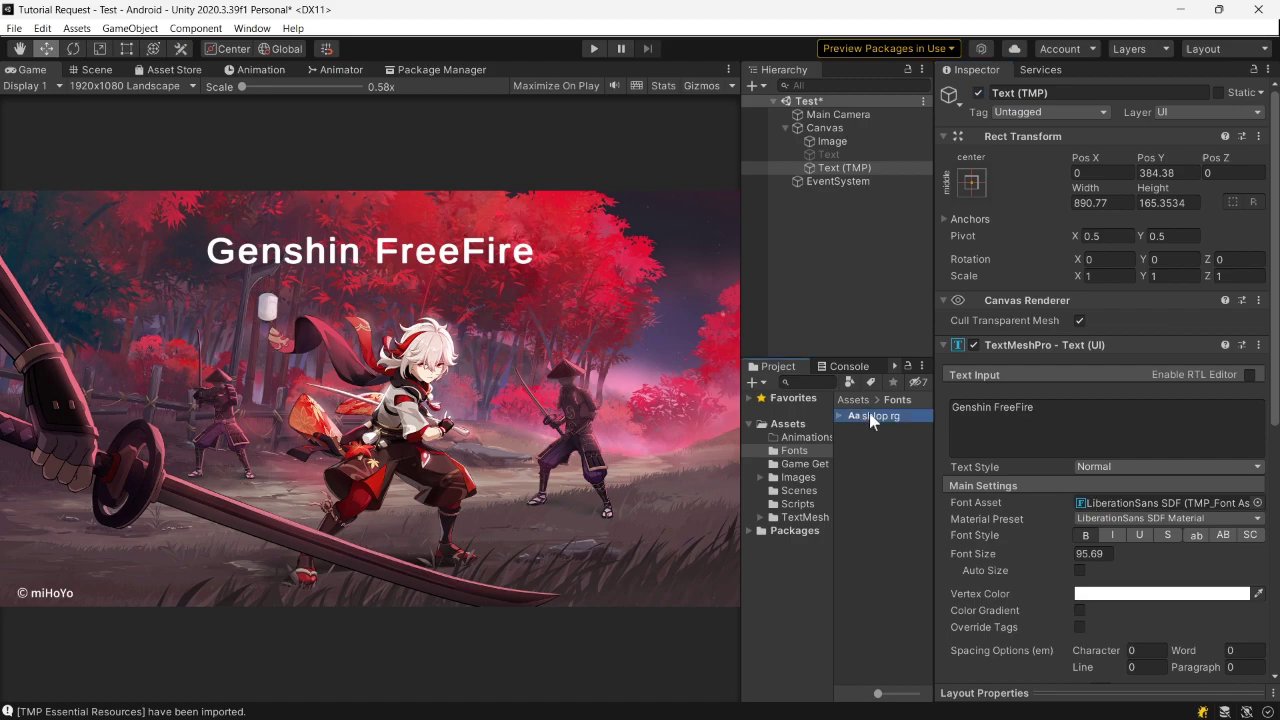
mouse_move(869, 416)
left_mouse_down()
mouse_move(1135, 505)
mouse_move(889, 477)
left_mouse_up()
left_click_drag(738, 252, 479, 263)
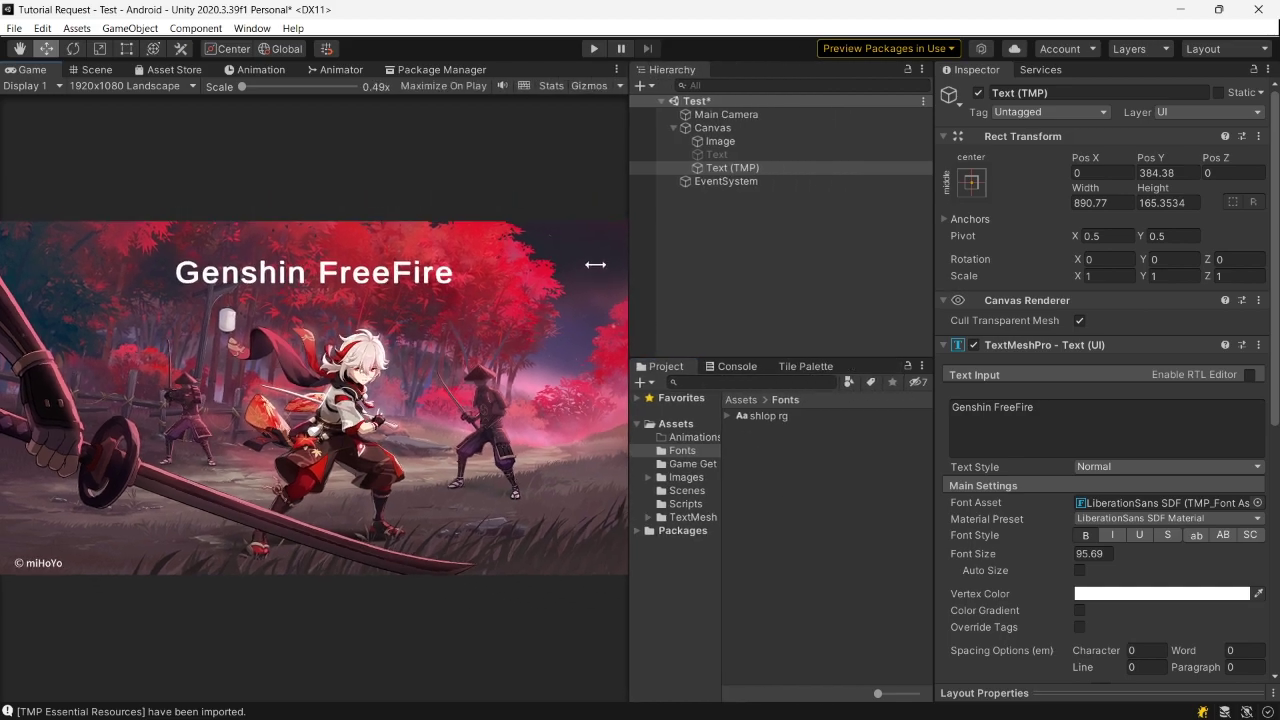
left_click(625, 416)
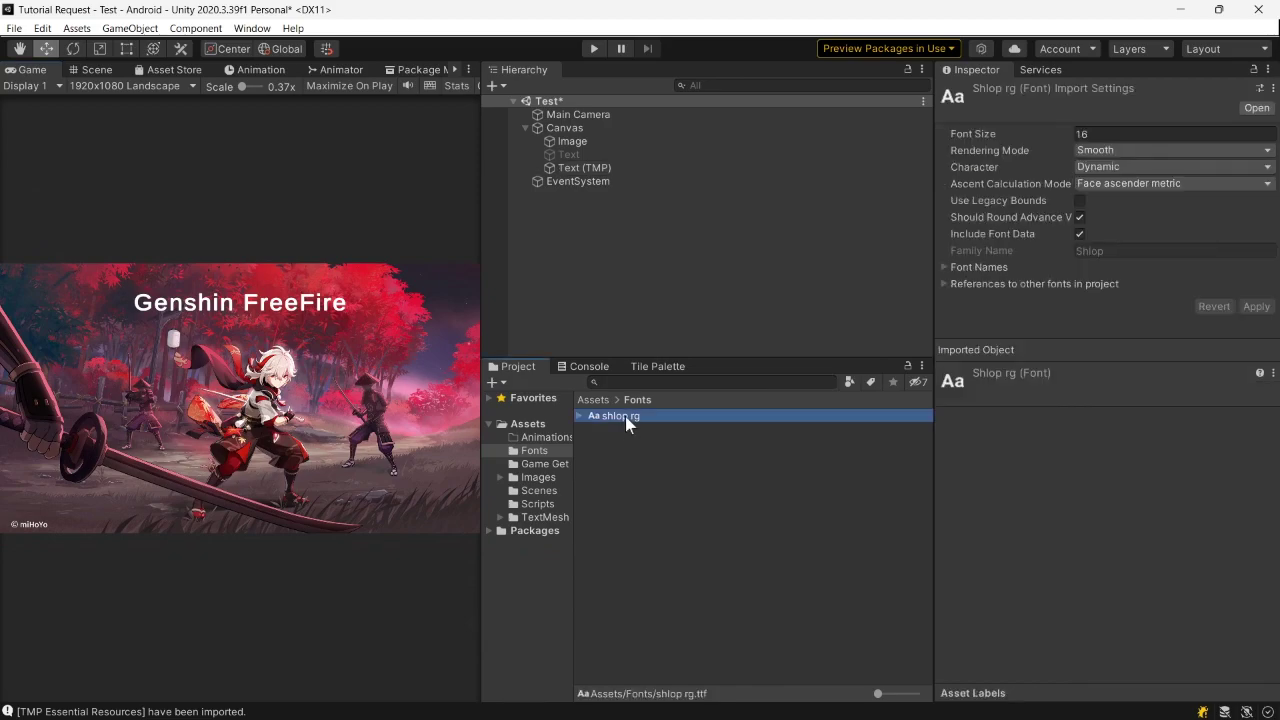
Generate the shlop rg SDF asset from shlop rg via Create > TextMeshPro > Font Asset.
right_click(625, 416)
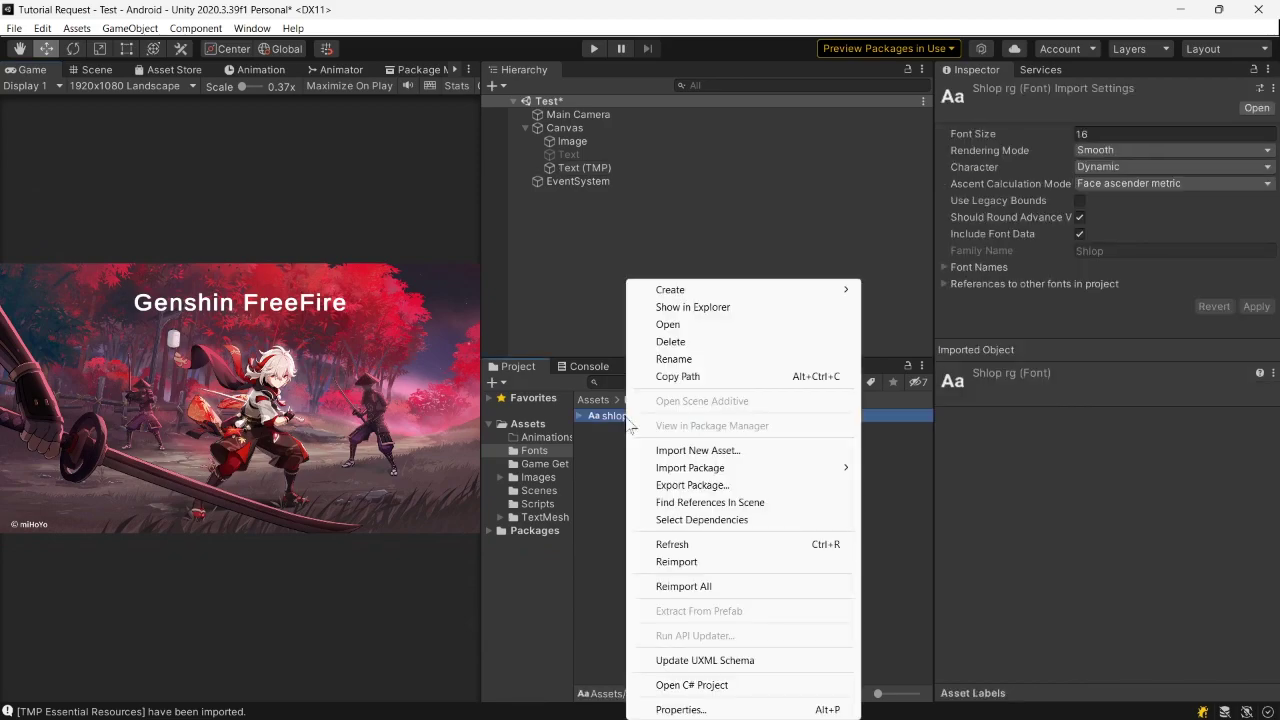
mouse_move(686, 296)
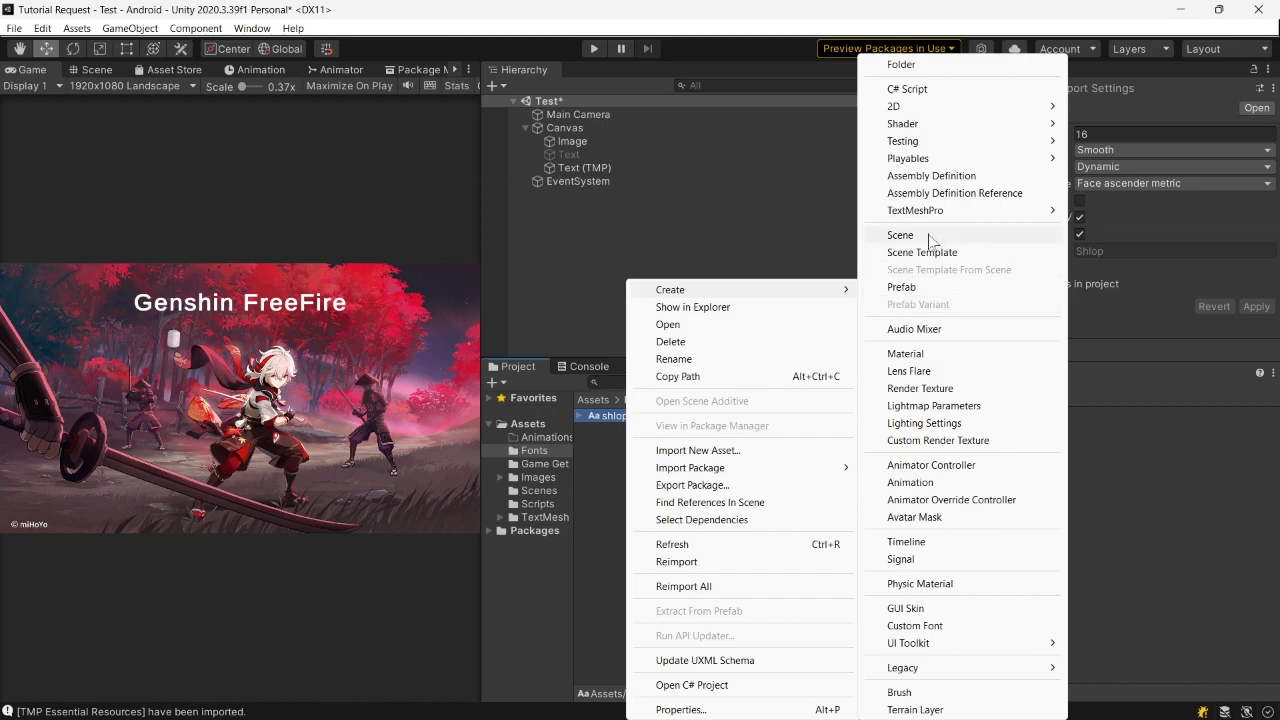
mouse_move(916, 215)
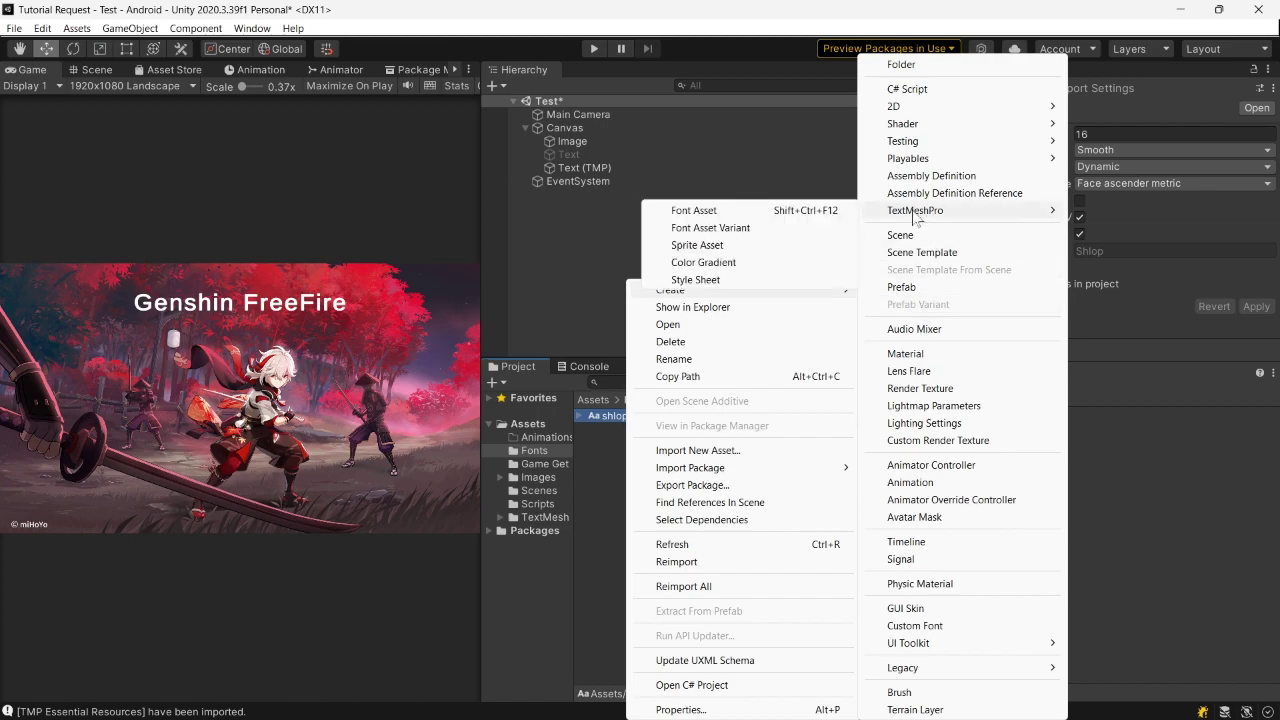
left_click(790, 211)
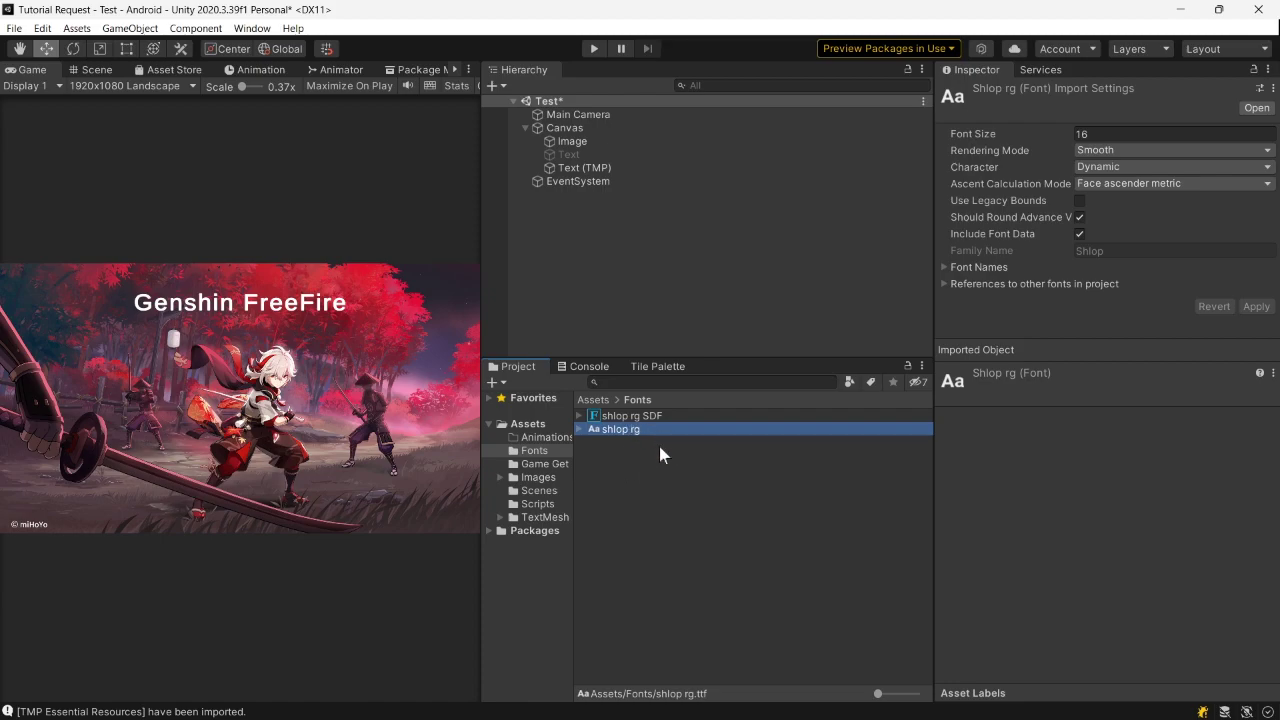
Inspect the new shlop rg SDF asset and its contents, then select the Text (TMP) object.
left_click(601, 418)
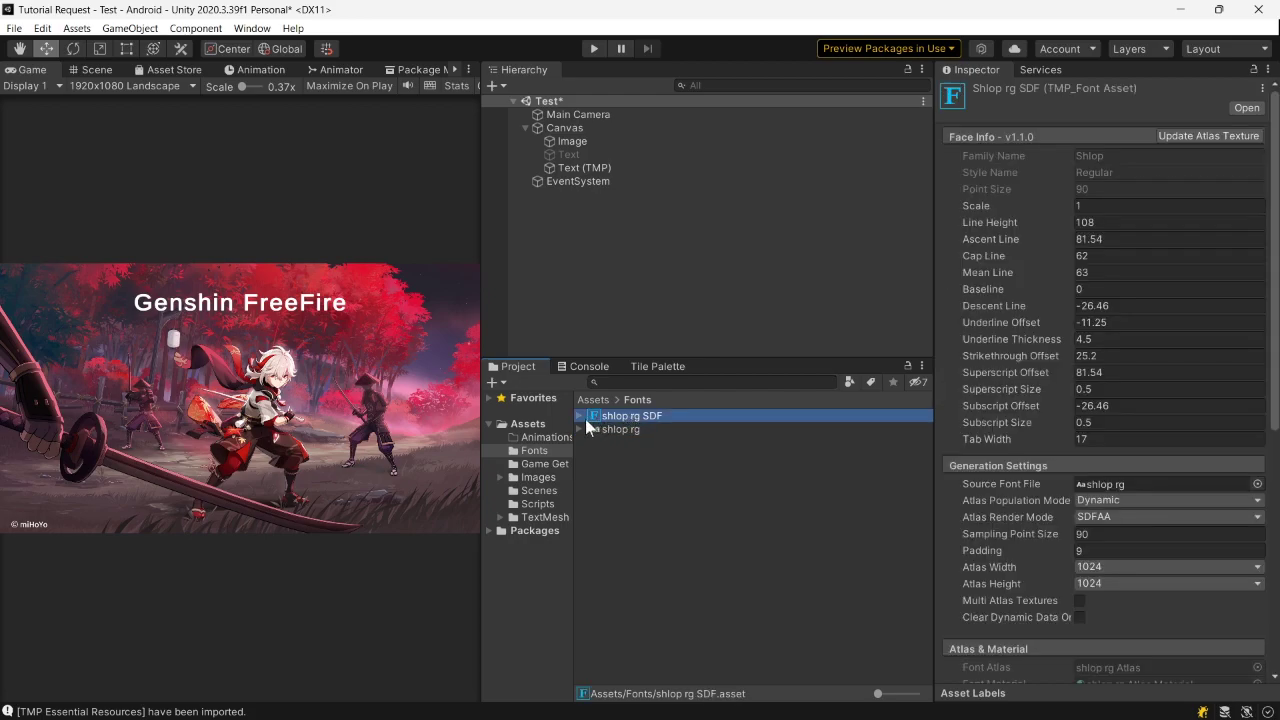
left_click(580, 417)
left_click(626, 457)
left_click(579, 415)
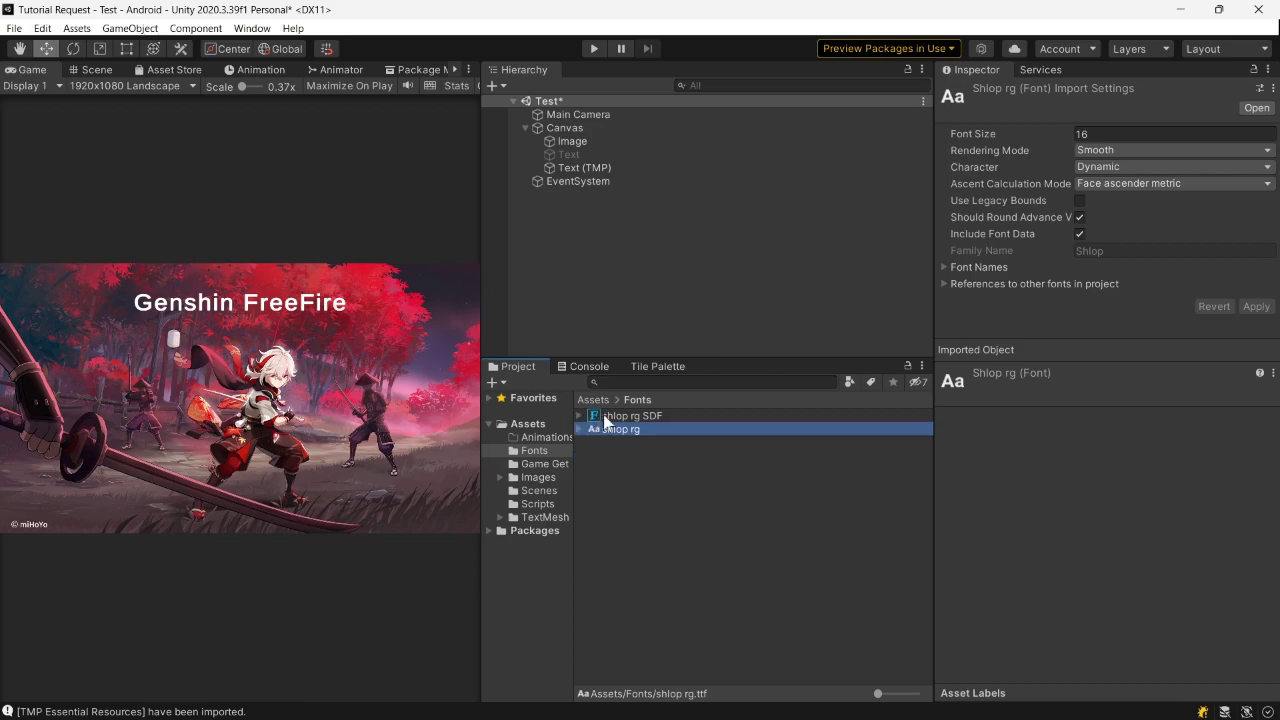
left_click(624, 414)
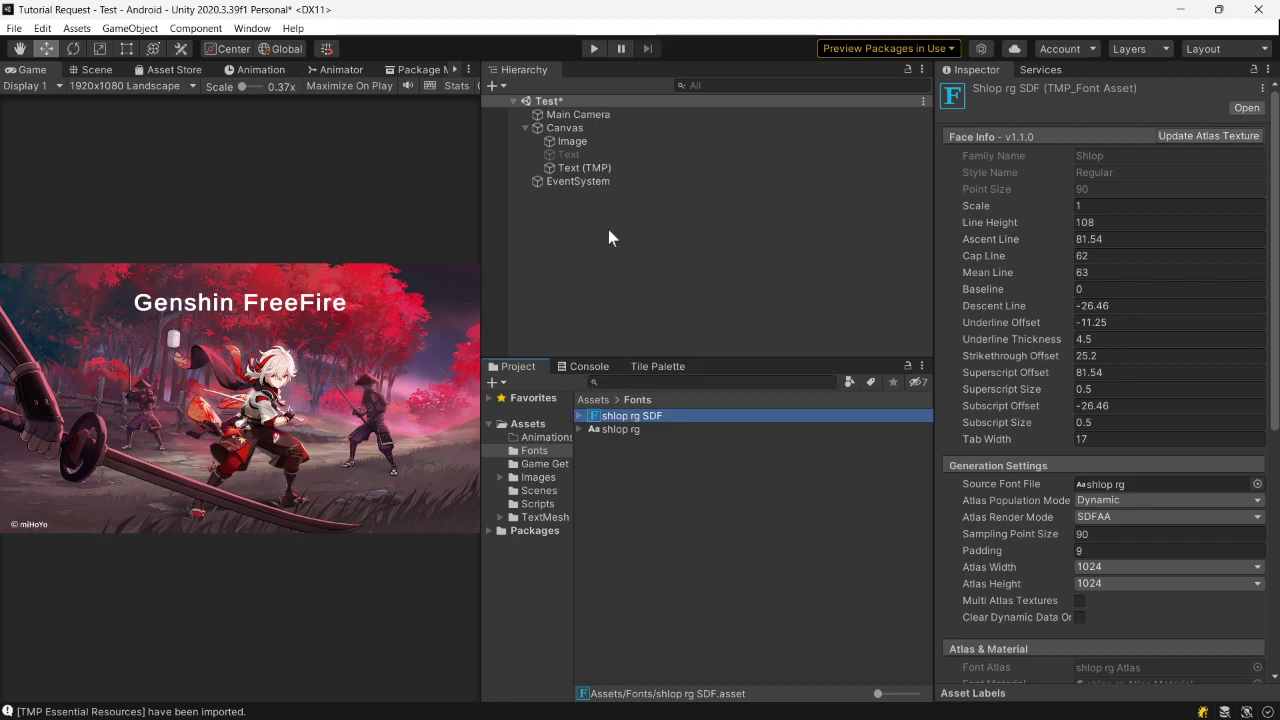
left_click(590, 168)
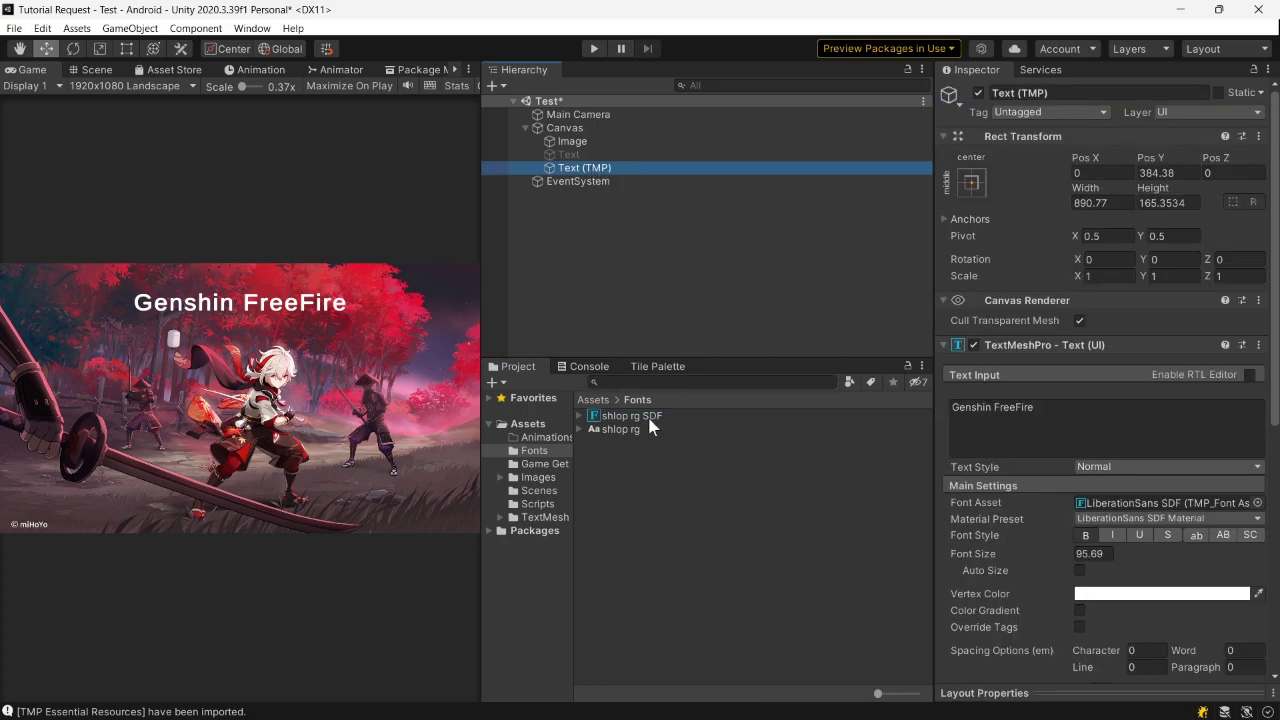
Assign shlop rg SDF to the title's Font Asset field and widen the Game view.
left_click_drag(649, 420, 1090, 510)
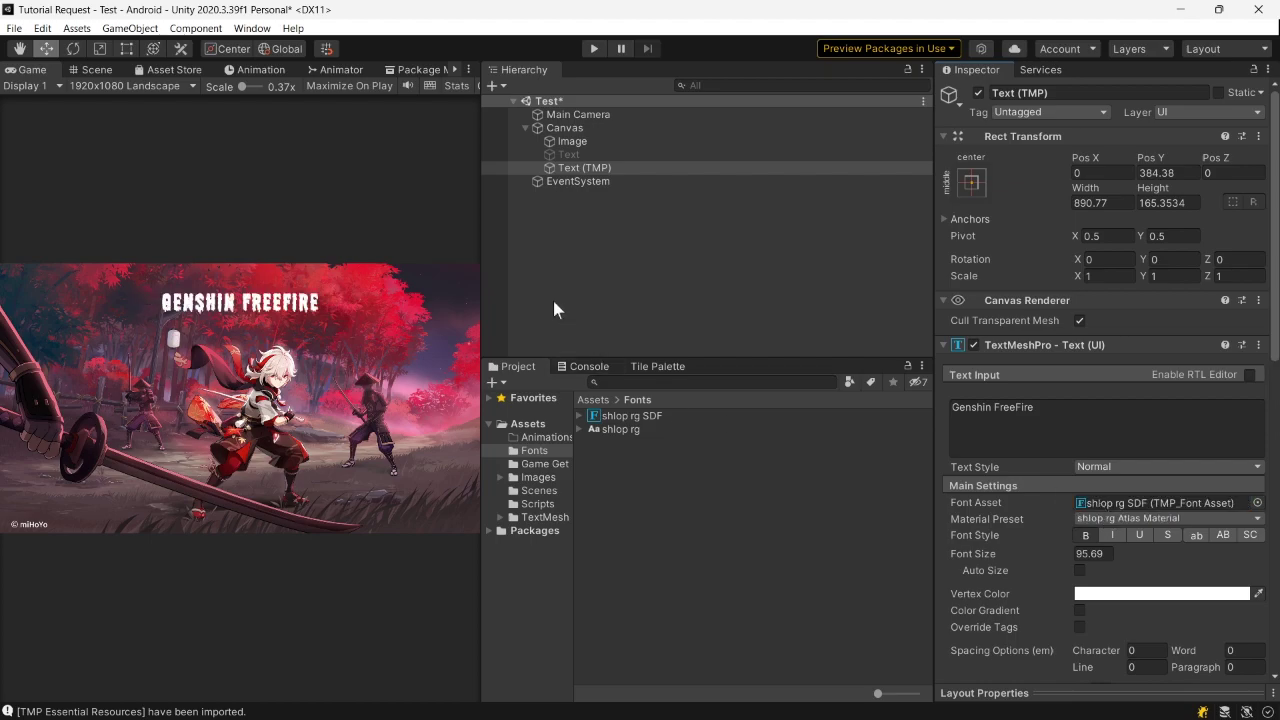
left_click_drag(479, 292, 857, 289)
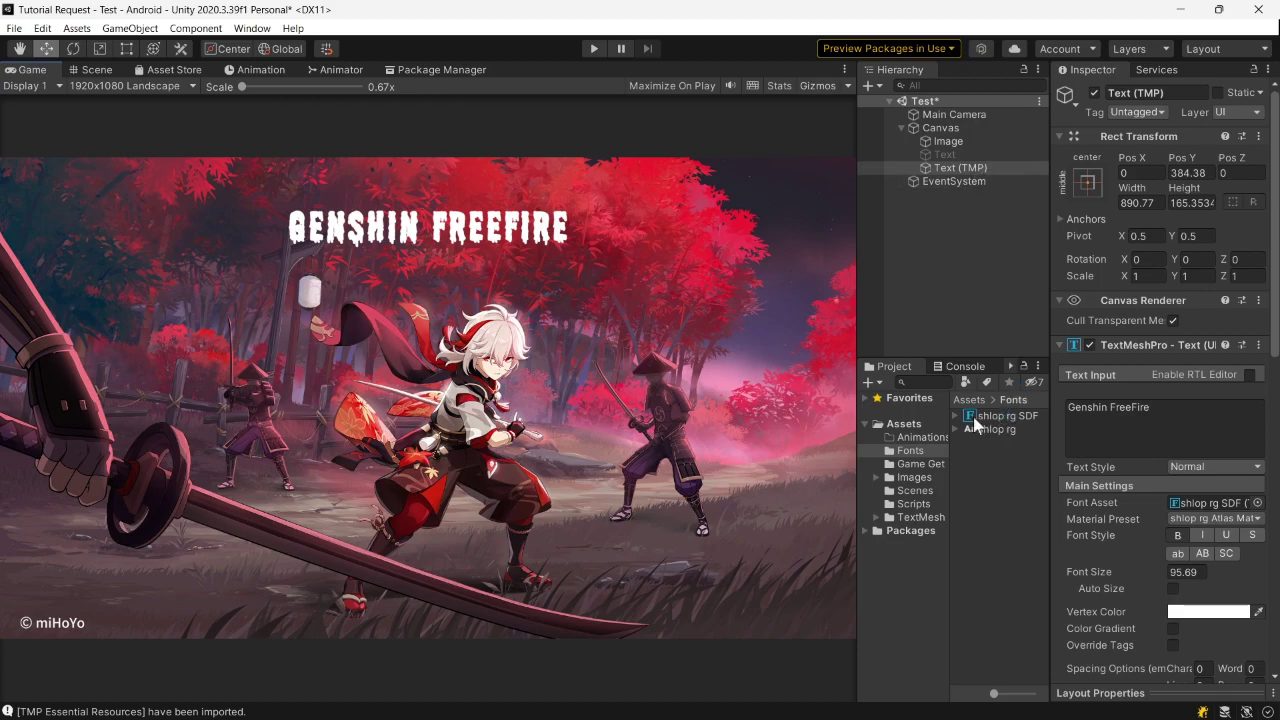
left_click(946, 155)
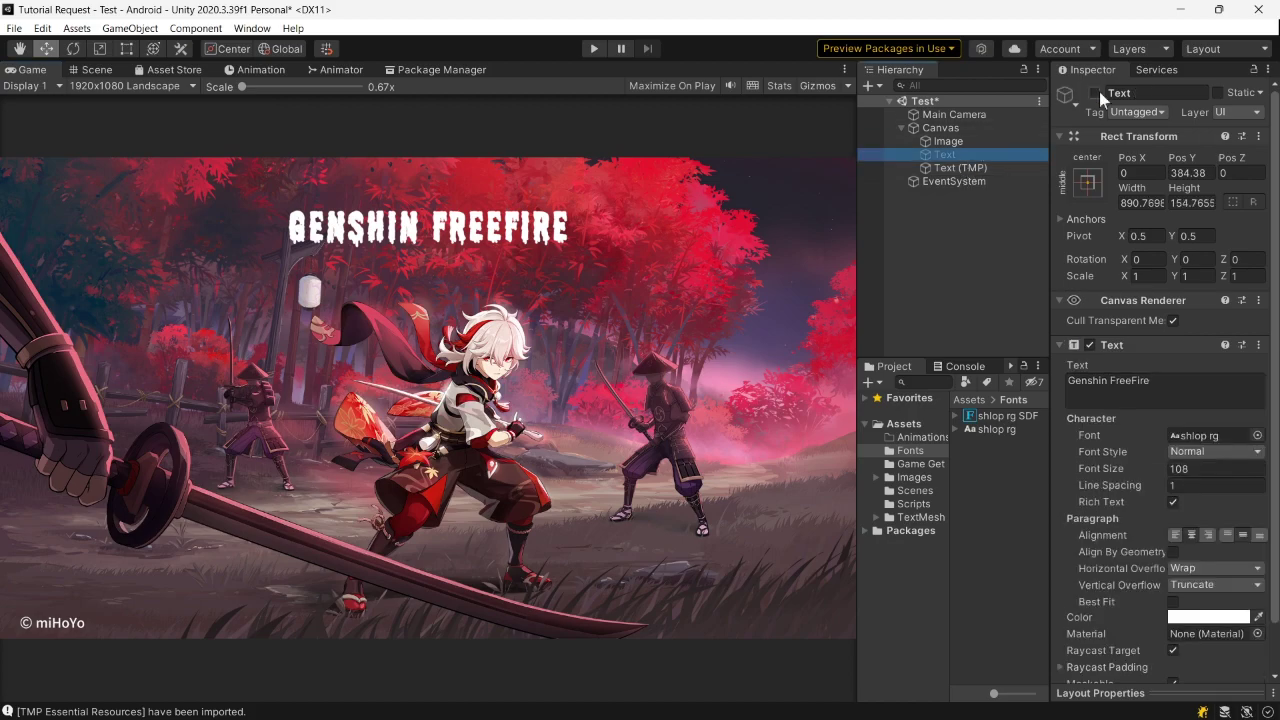
left_click(998, 429)
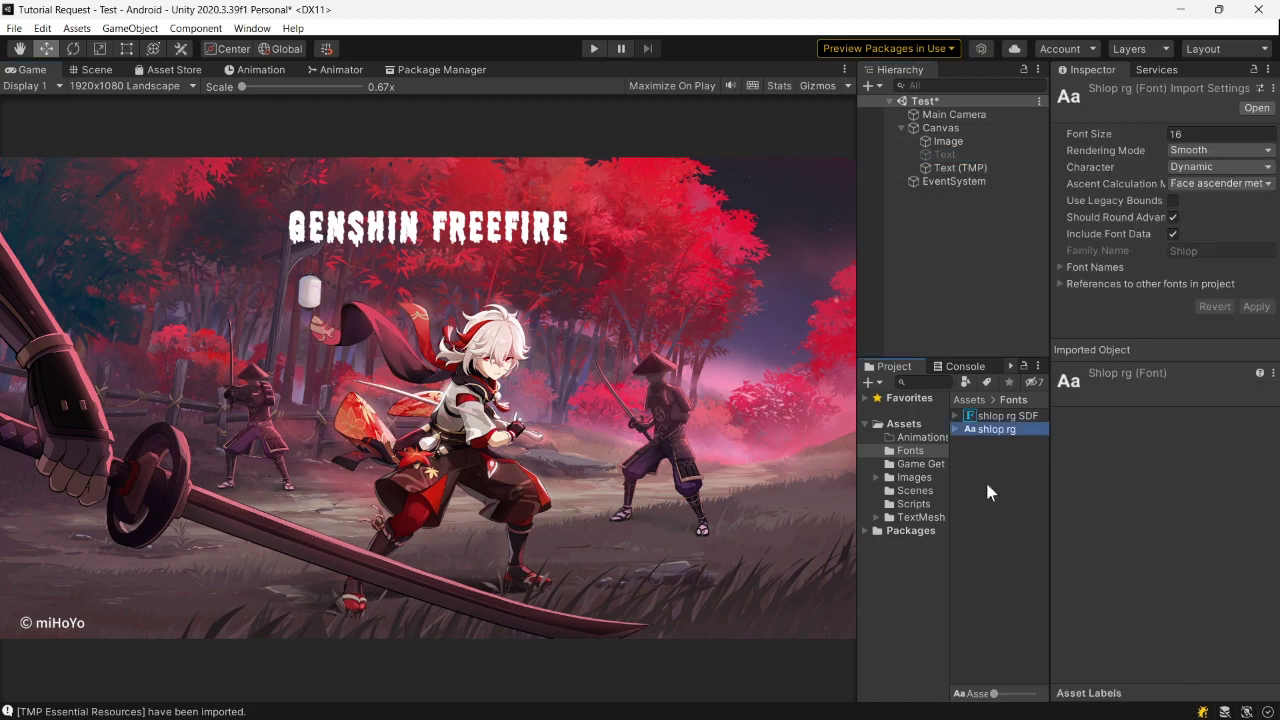